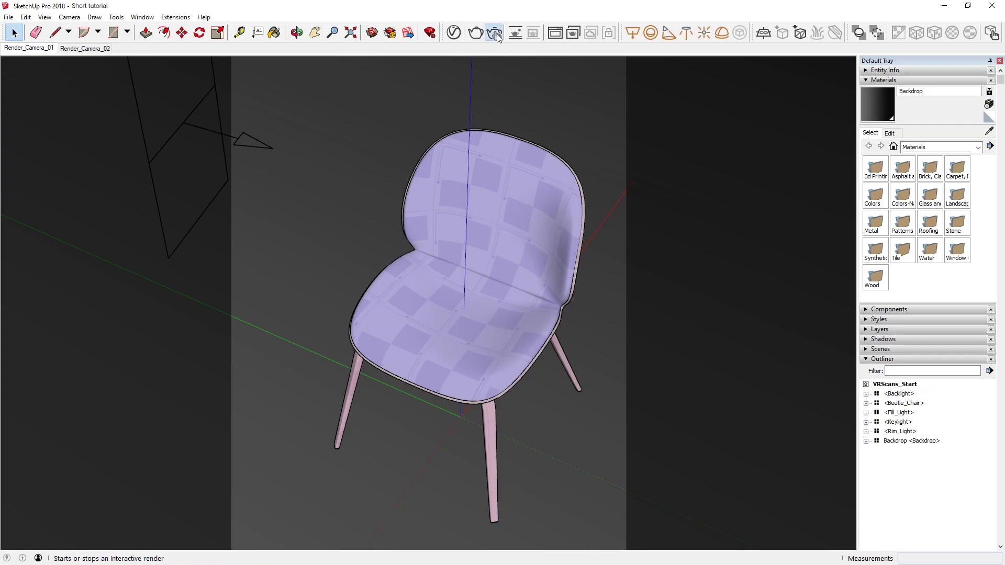
Step: Run a quick interactive render of the chair and close the render window
left_click(495, 34)
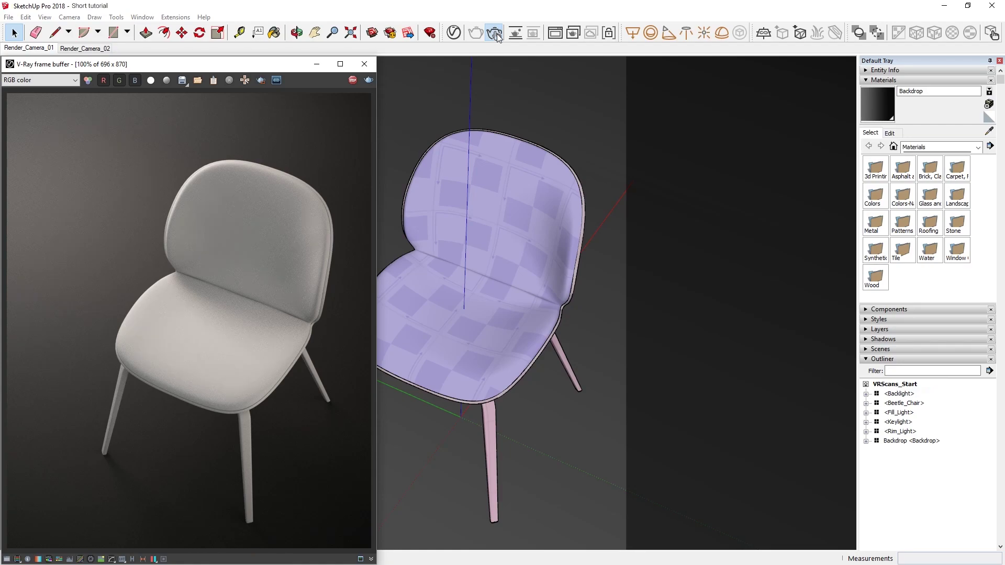
left_click(365, 64)
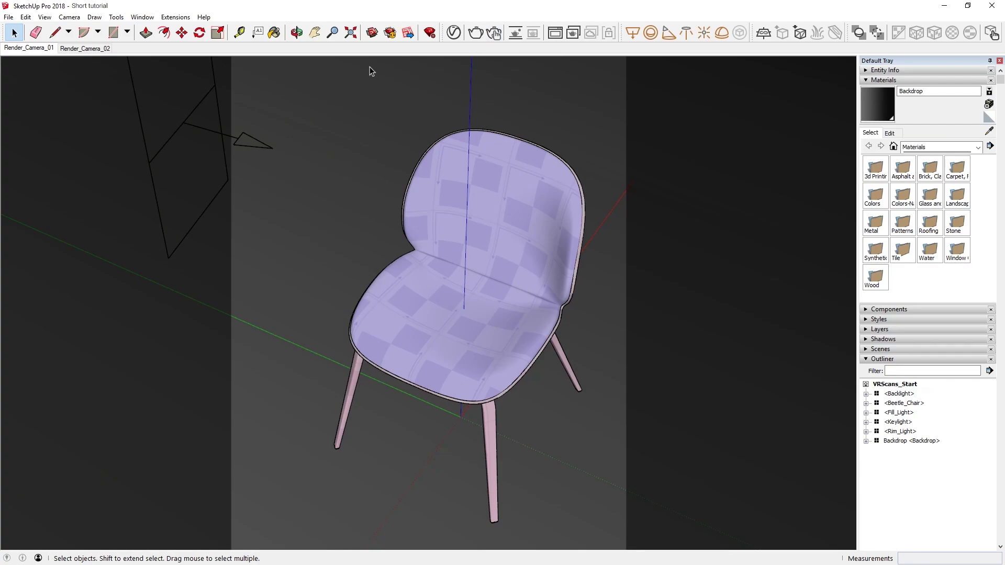
Step: Add two new VRscan materials in the V-Ray Asset Editor
left_click(454, 32)
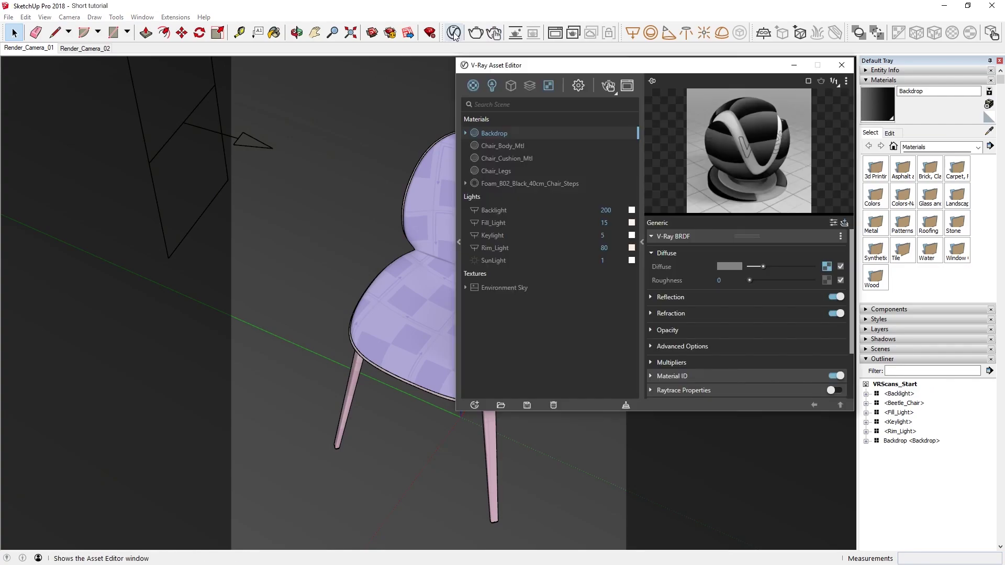
left_click(474, 86)
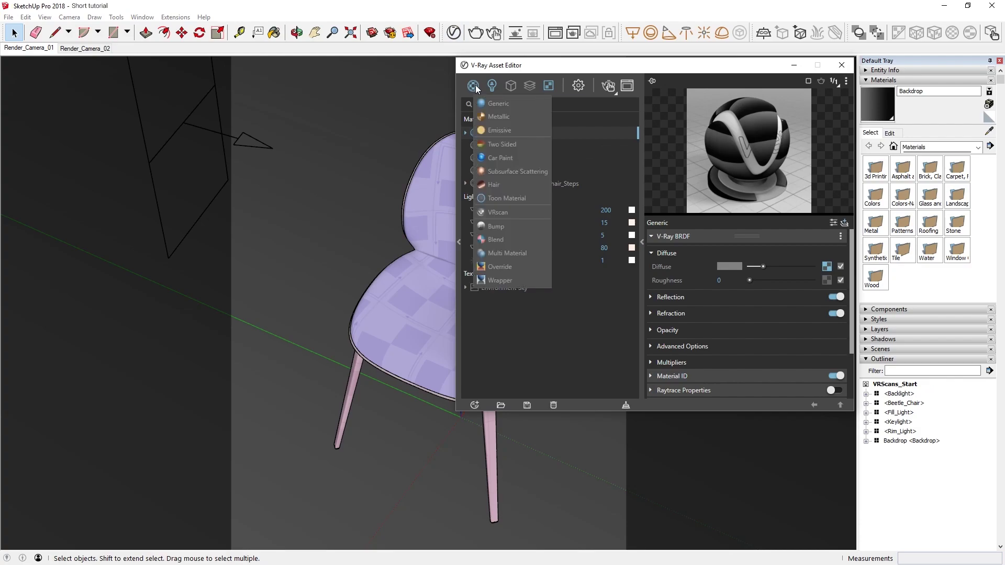
left_click(499, 212)
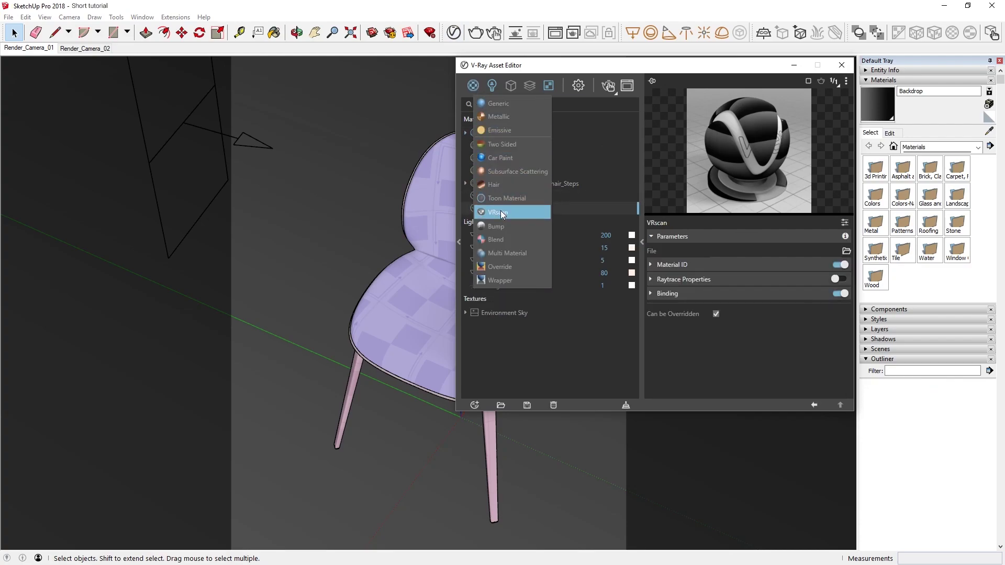
left_click(500, 213)
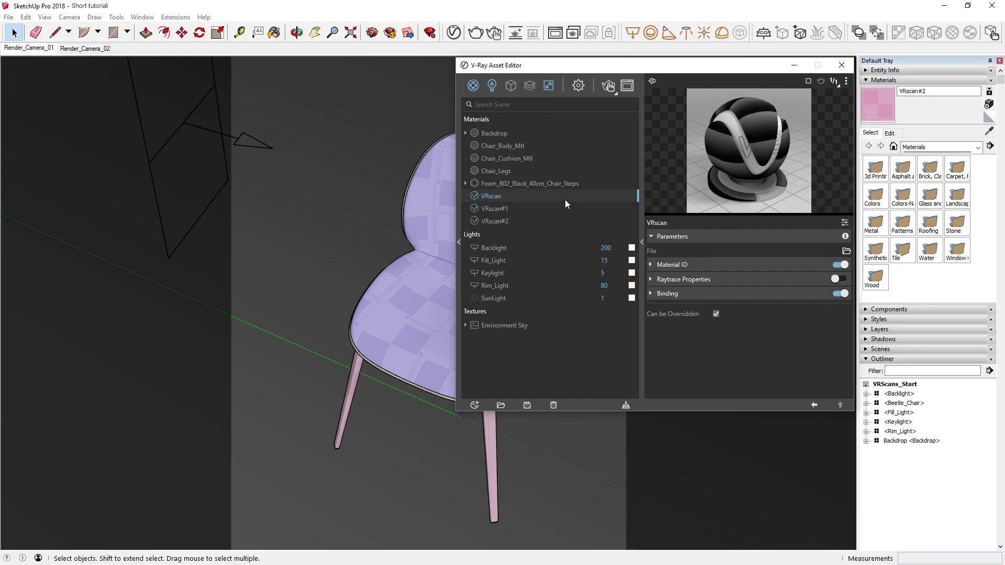
Step: Rename the first VRscan material 01_Wood and load oak_gloss_s.vrscan into it
left_click(564, 200)
right_click(524, 197)
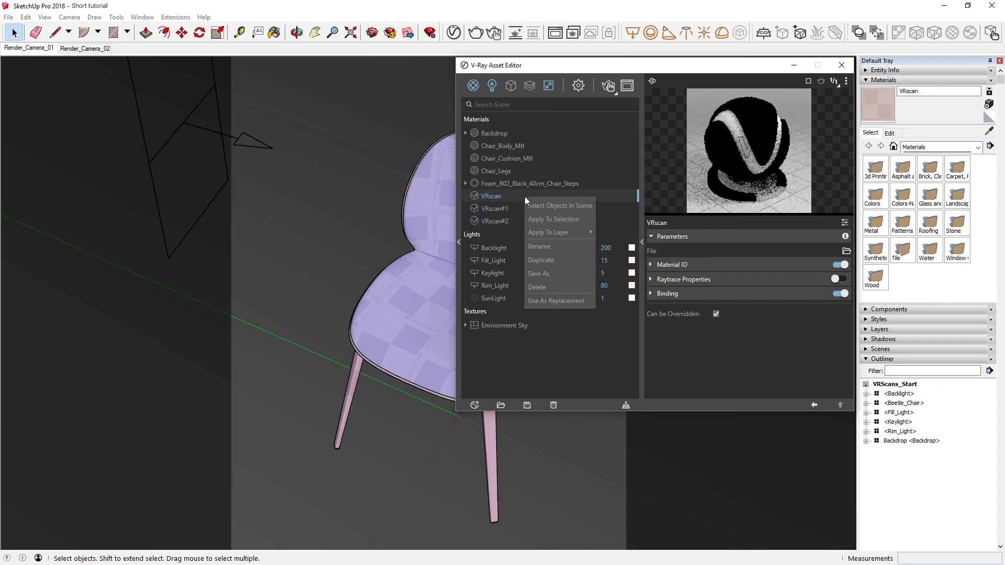
left_click(538, 242)
double_click(512, 200)
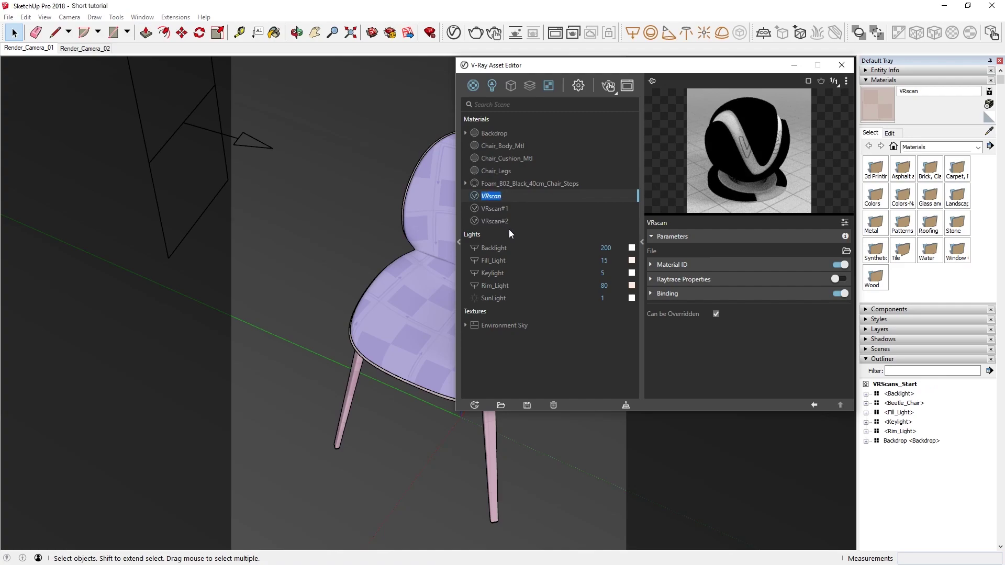
type("01_Wood")
key("Return")
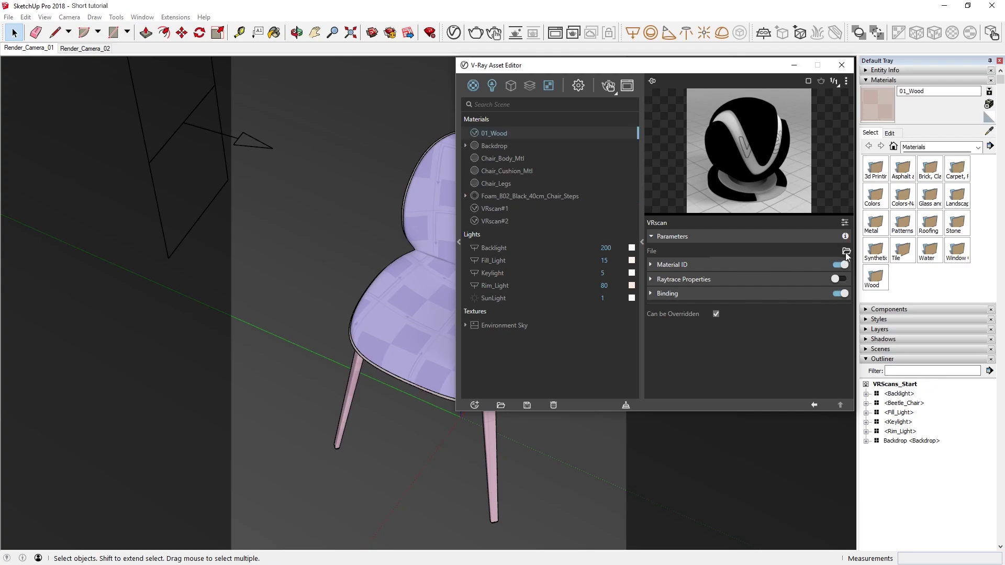
left_click(845, 252)
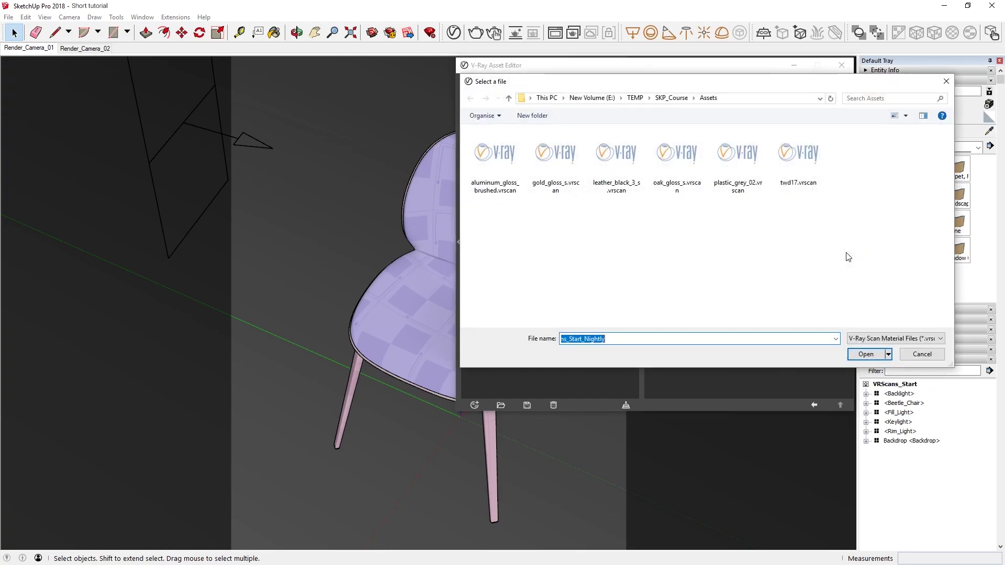
double_click(690, 170)
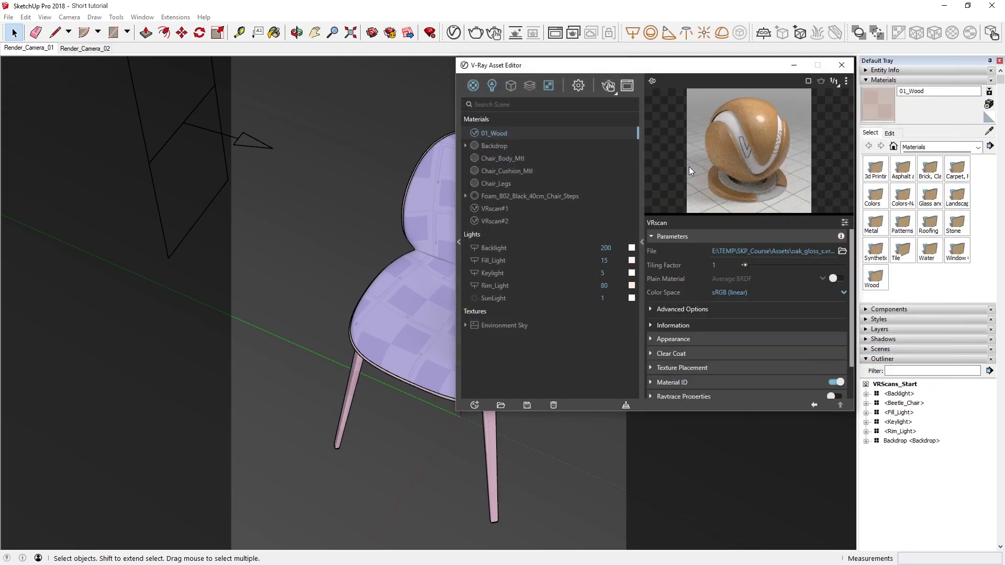
Step: Rename VRscan#1 to 02_Leather and load its leather scan file
right_click(497, 207)
left_click(515, 259)
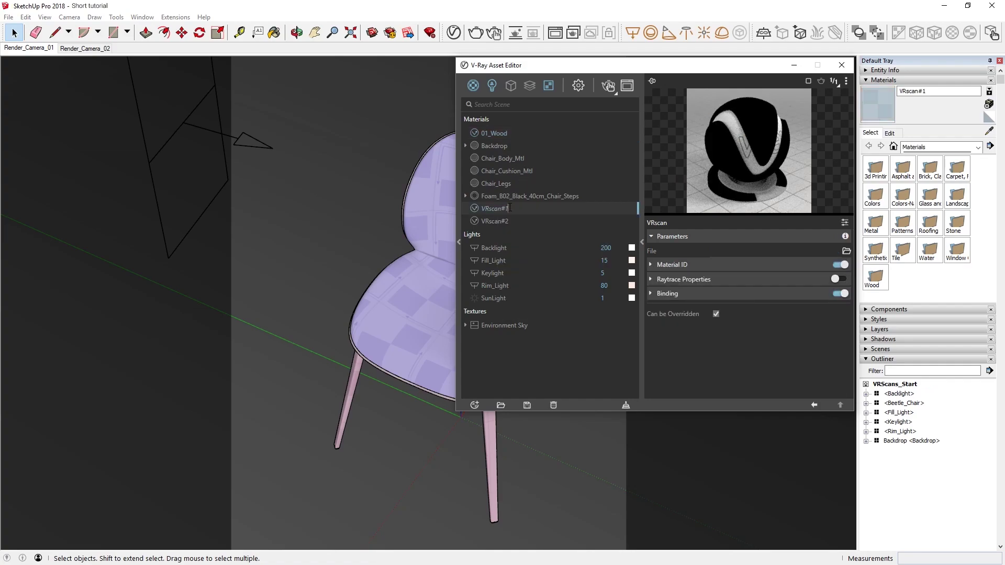
type("02_Leather")
key("Return")
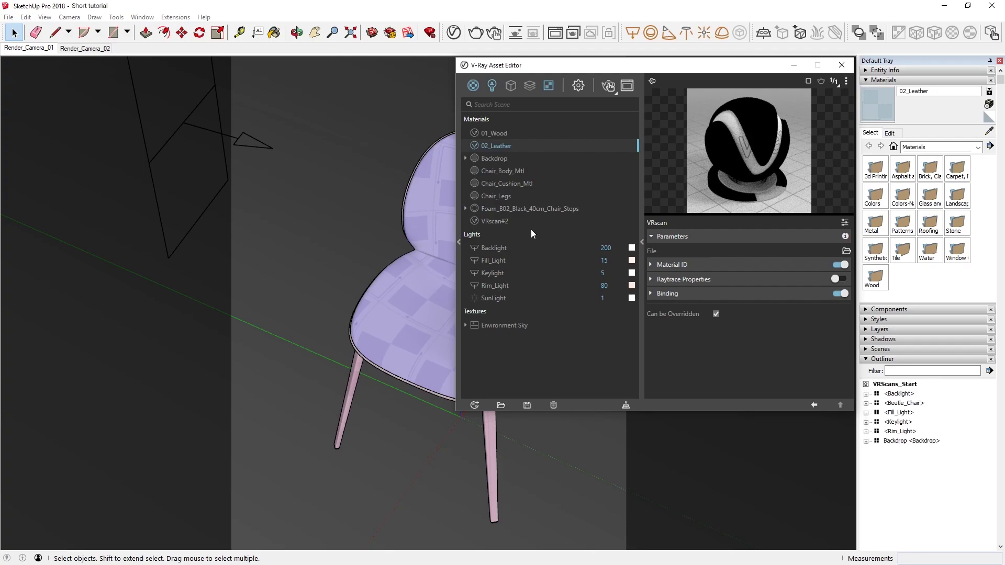
left_click(846, 250)
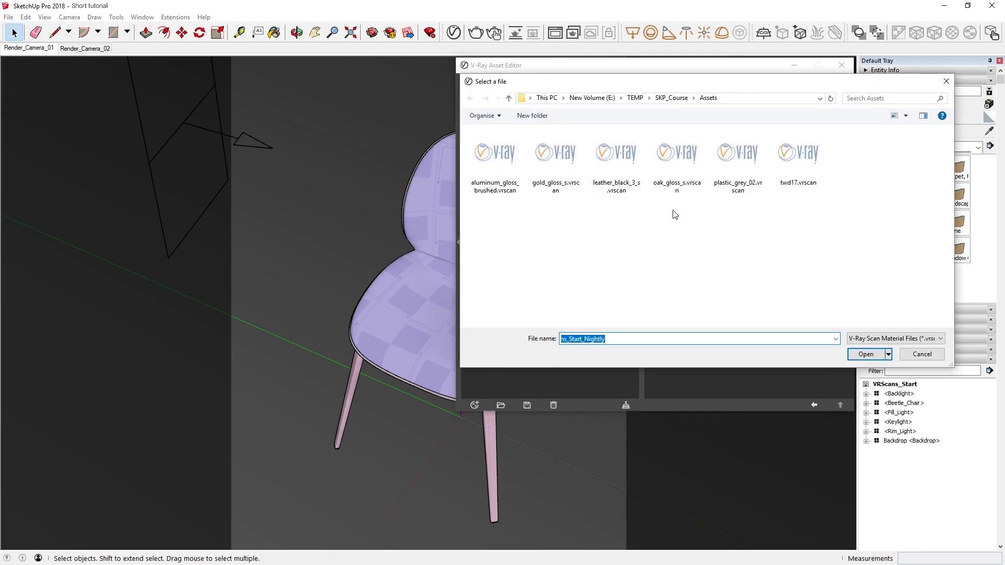
double_click(629, 168)
Step: Rename VRscan#2 to 03_Aluminium and load aluminum_gloss_brushed.vrscan into it
left_click(496, 220)
right_click(496, 221)
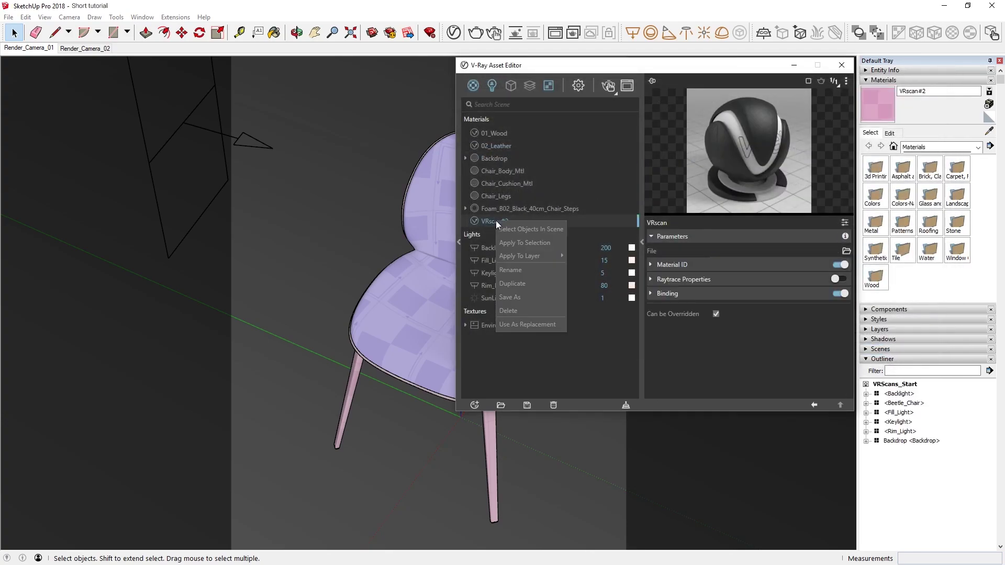
left_click(525, 271)
type("03_Aluminium")
key("Return")
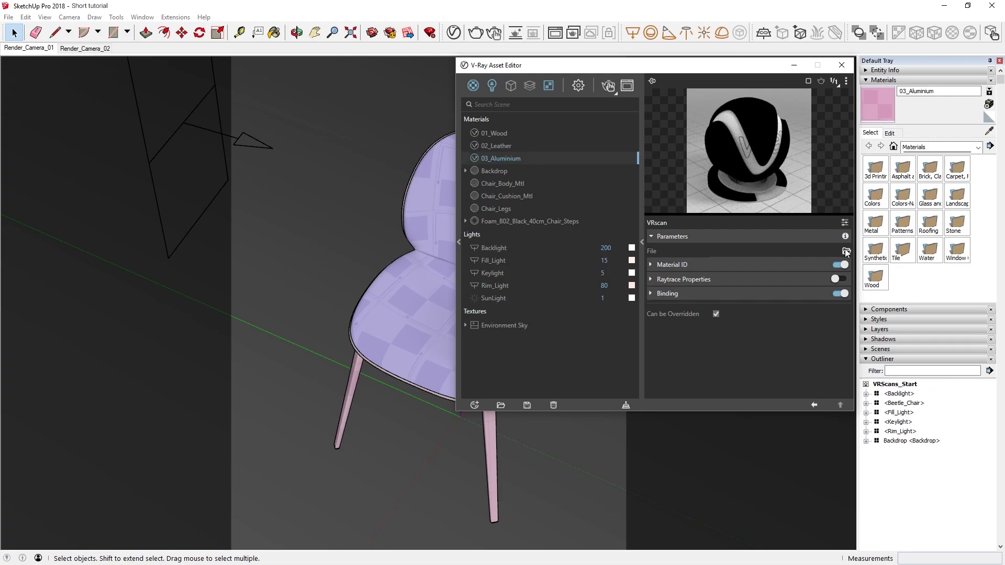
left_click(846, 251)
double_click(496, 161)
Step: Switch to the Render_Camera_02 close-up and start an interactive render
left_click(93, 49)
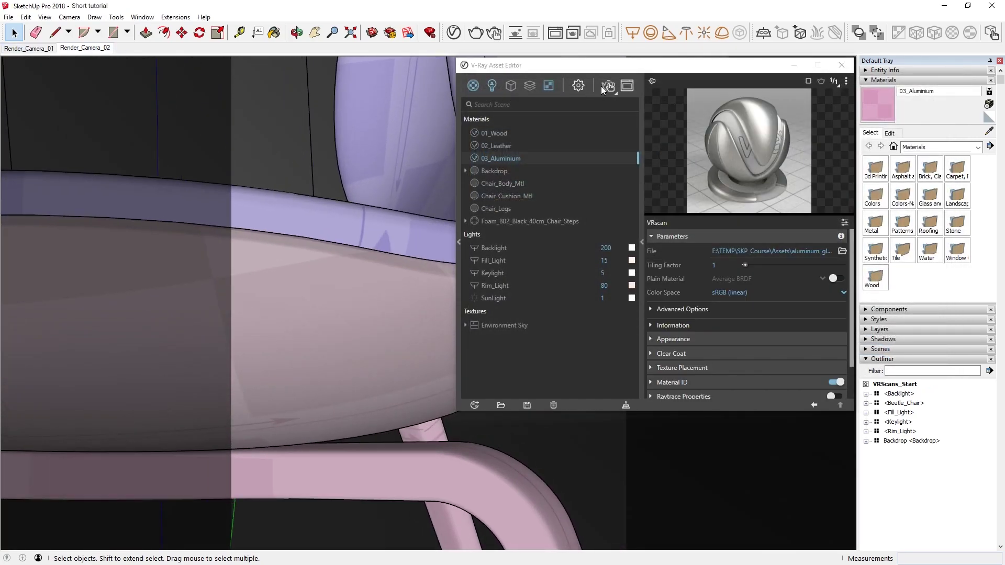
left_click(608, 87)
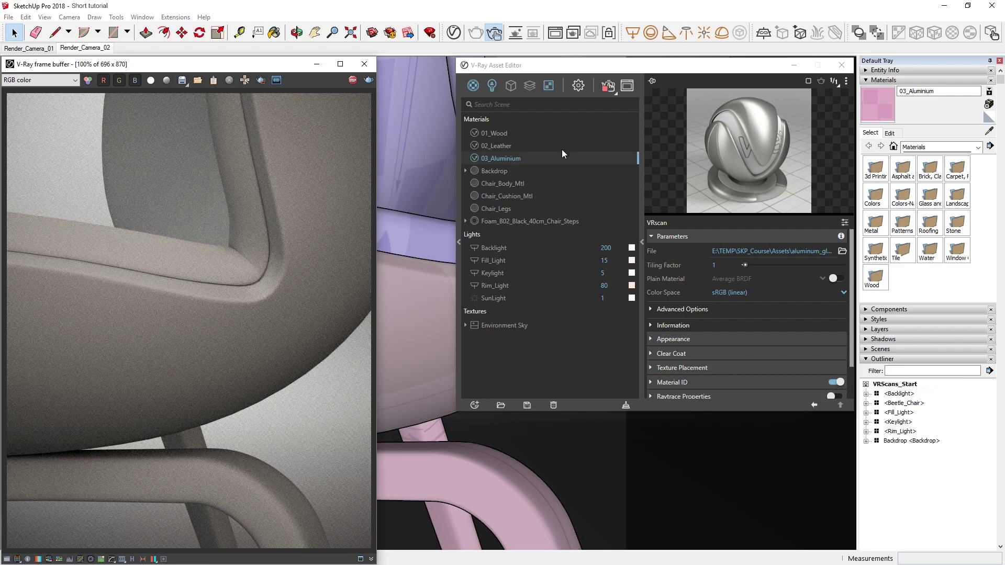
Step: Select the Chair_Legs objects in the scene and apply 03_Aluminium to them
left_click(495, 209)
right_click(495, 210)
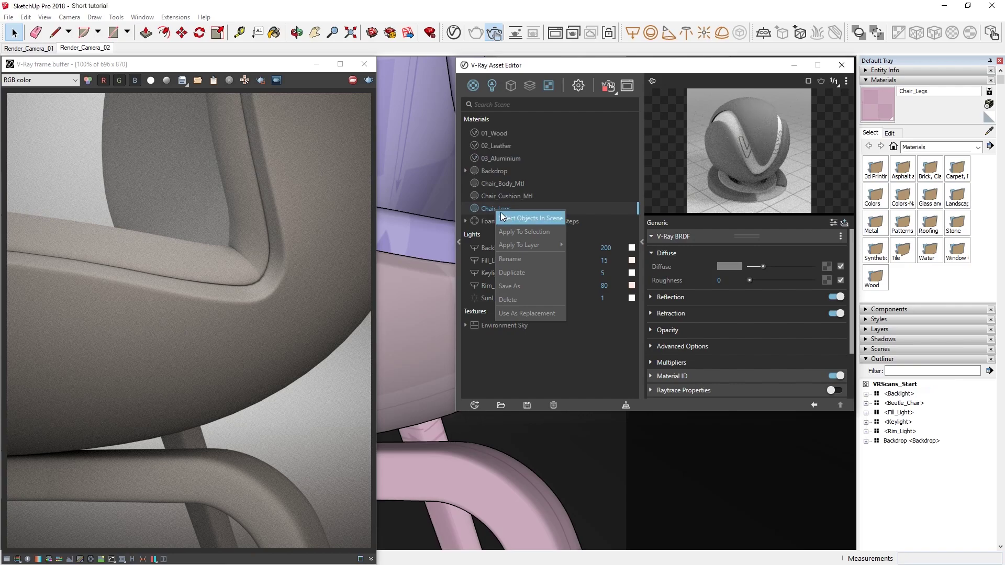
left_click(504, 219)
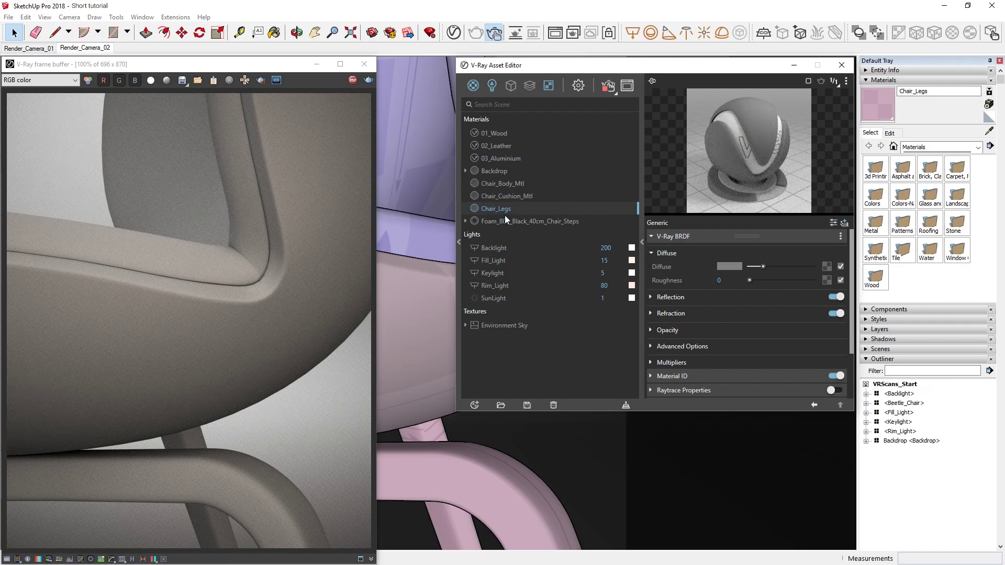
left_click(504, 159)
right_click(504, 159)
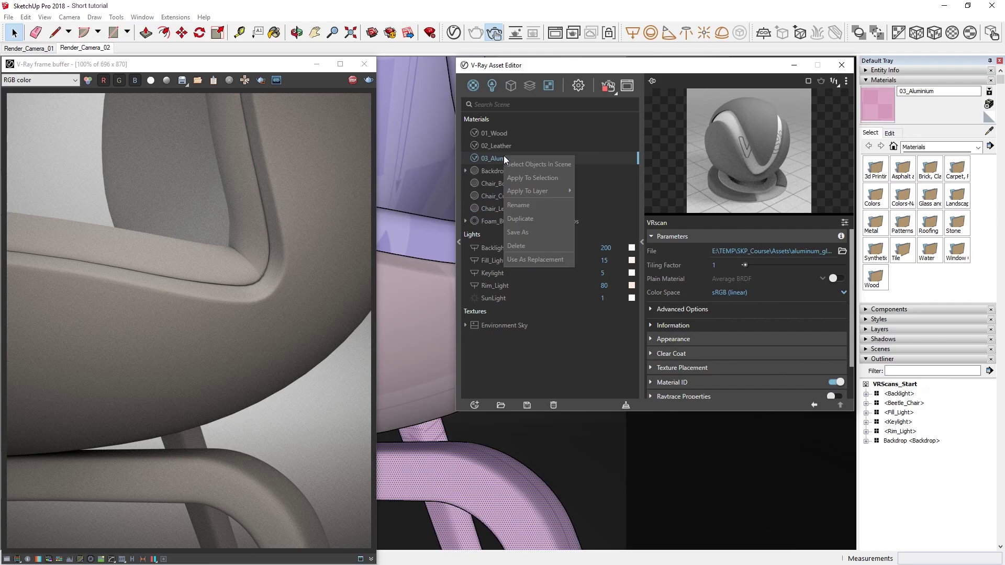
left_click(524, 178)
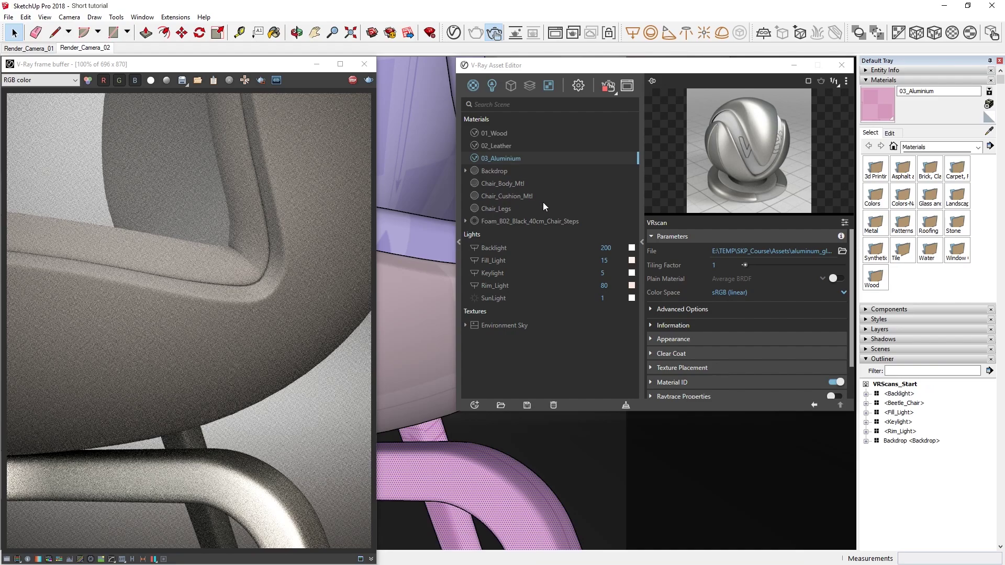
Step: Read the scan's 1.81 × 1.82 cm sample size and set 03_Aluminium's texture size to 0.02 m
left_click(669, 326)
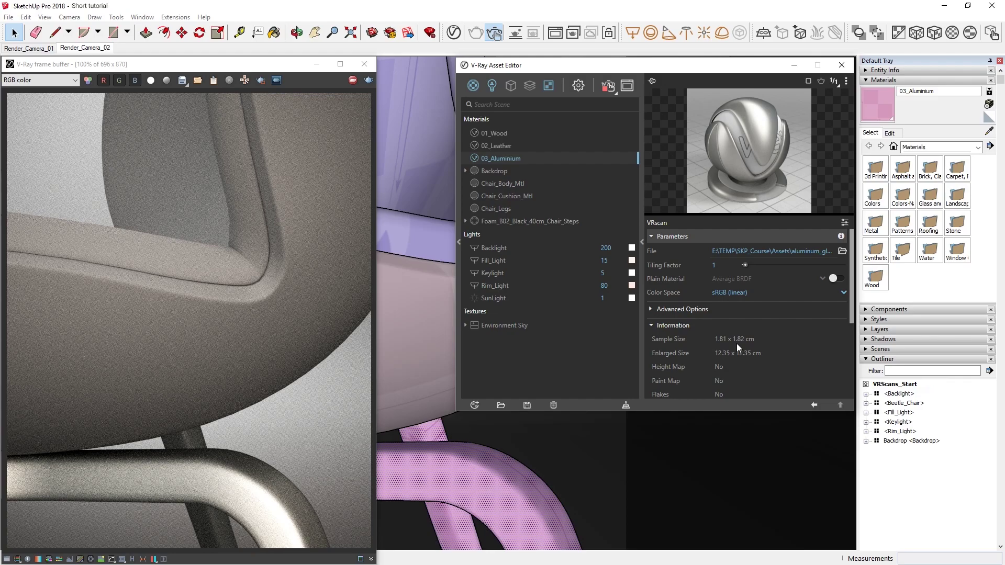
left_click(890, 133)
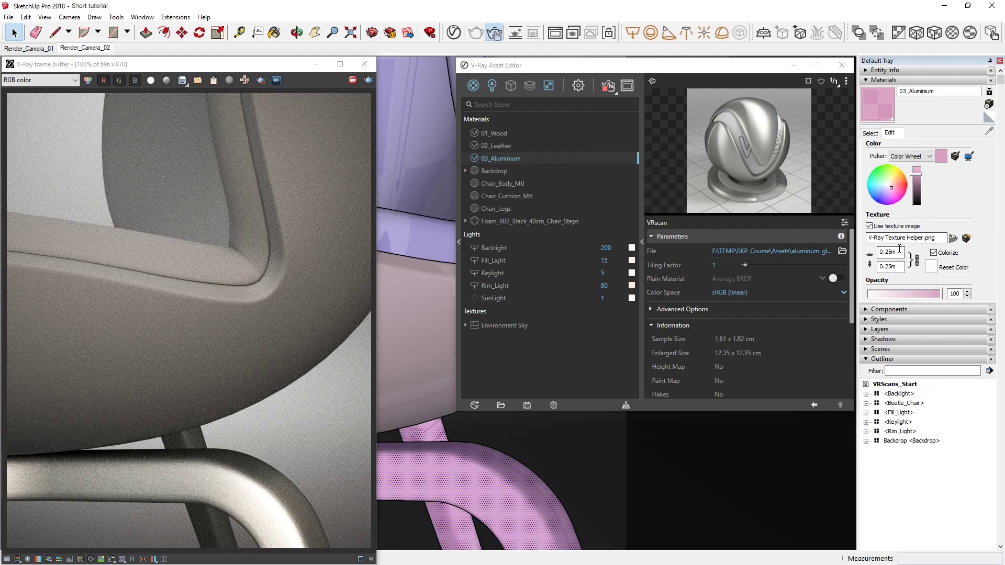
double_click(900, 250)
type("0.02")
key("Return")
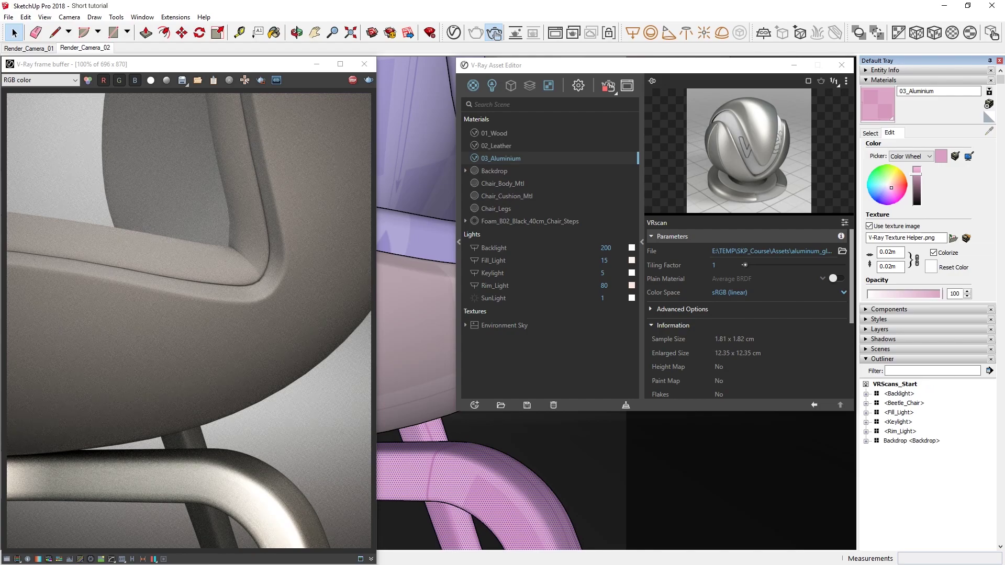
Step: Select the Chair_Cushion_Mtl objects in the scene and apply 02_Leather to them
left_click(515, 197)
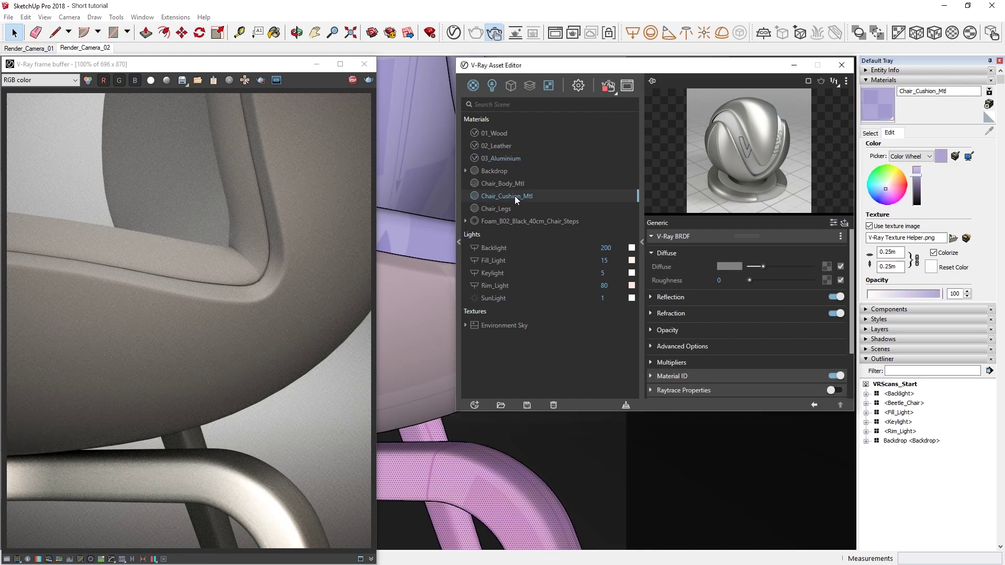
right_click(515, 196)
left_click(527, 202)
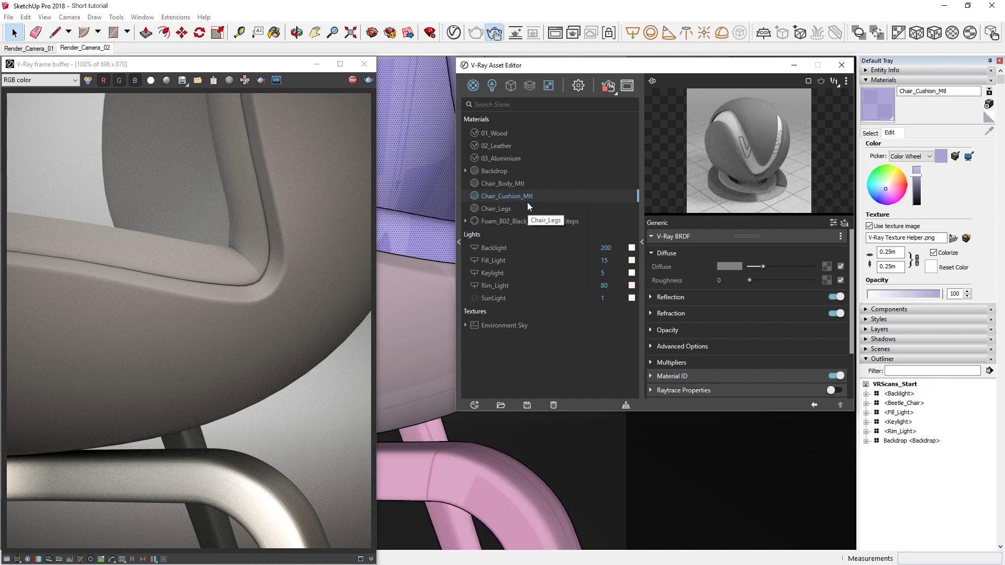
right_click(505, 146)
left_click(532, 169)
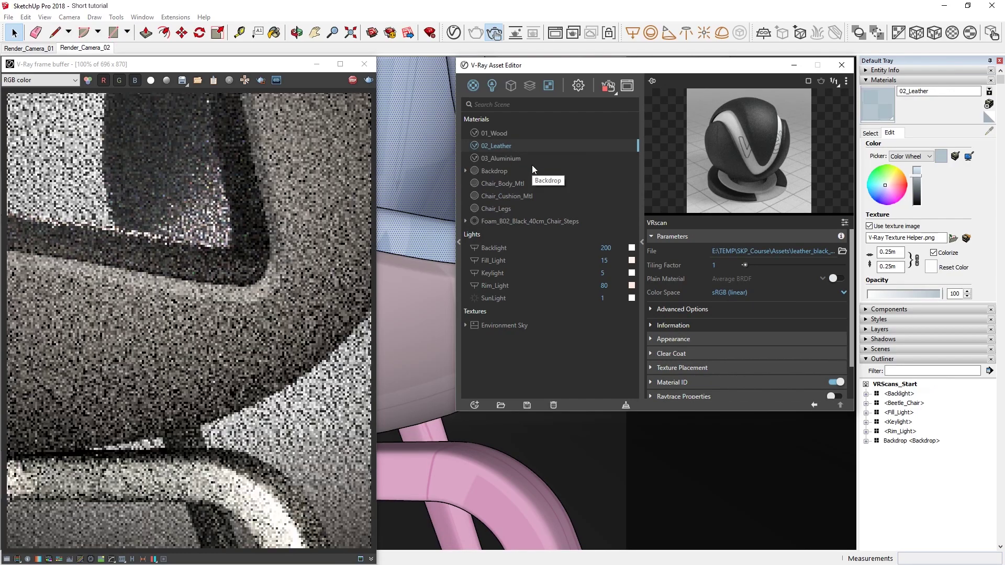
Step: Unlink the 02_Leather texture dimensions and set them to 0.19 m by 0.13 m from its physical size
left_click(657, 324)
scroll(664, 314, "down", 1)
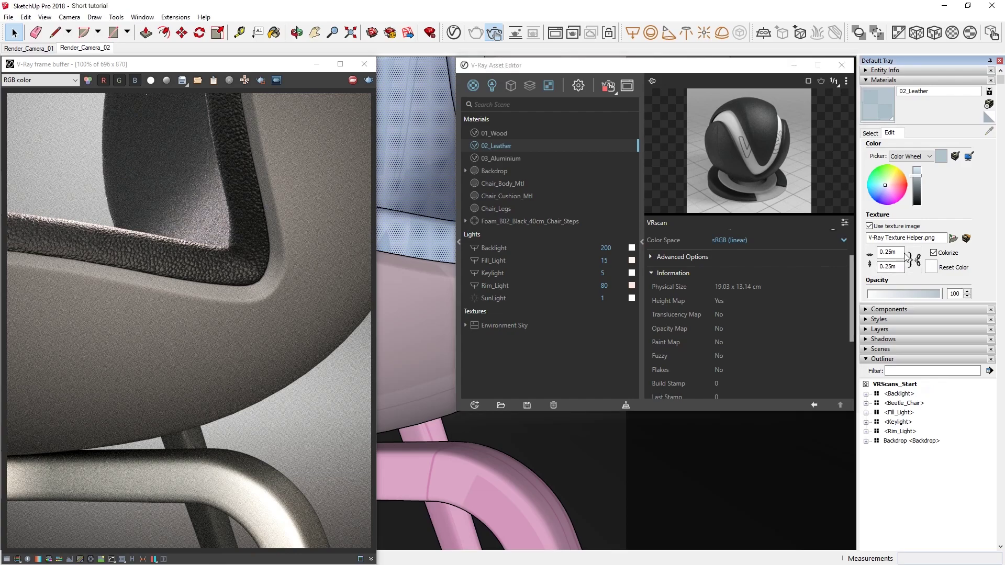
left_click(915, 260)
double_click(888, 252)
type("0.19")
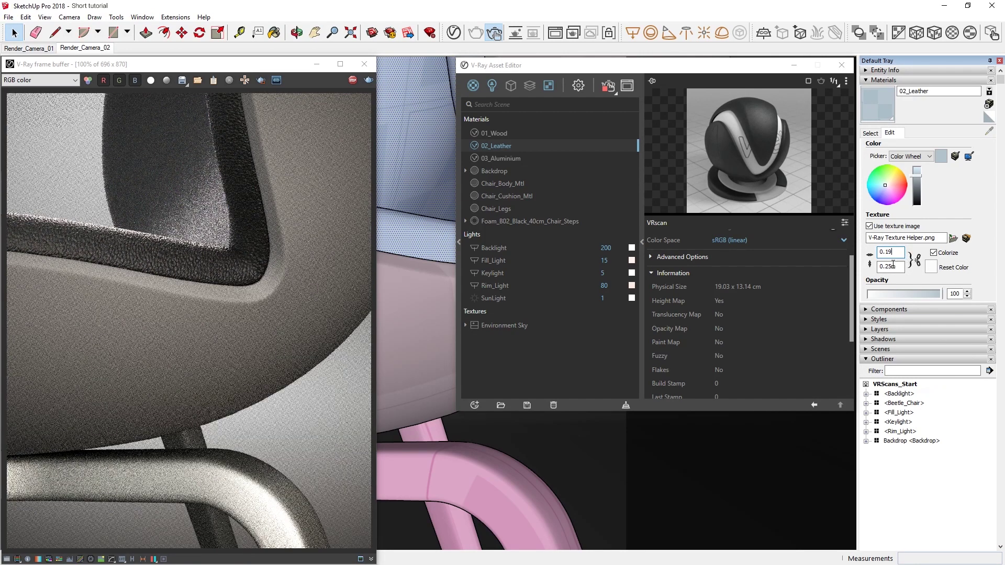
key("Tab")
type("0.13")
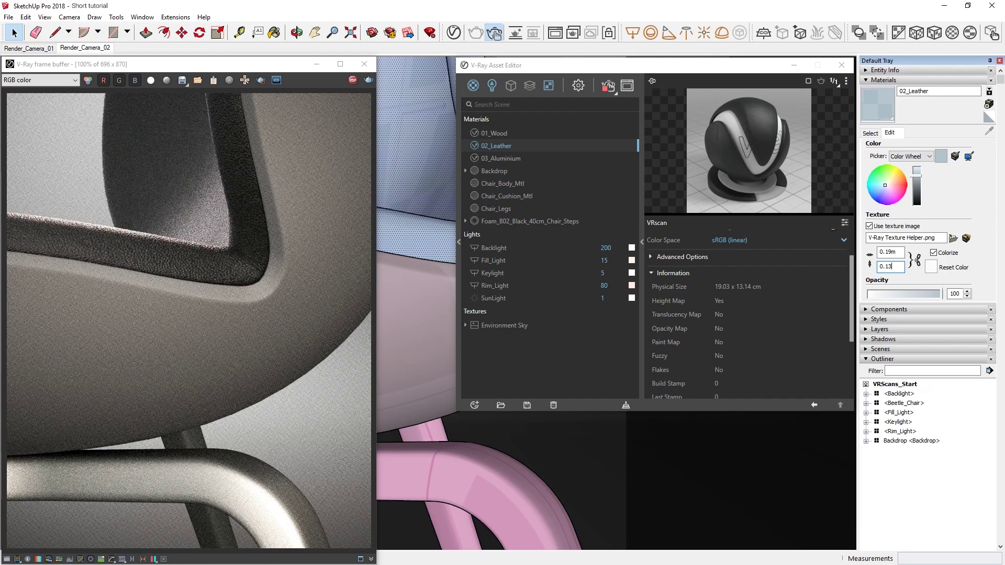
Step: Enable a paint tint under 02_Leather's Appearance options
left_click(677, 273)
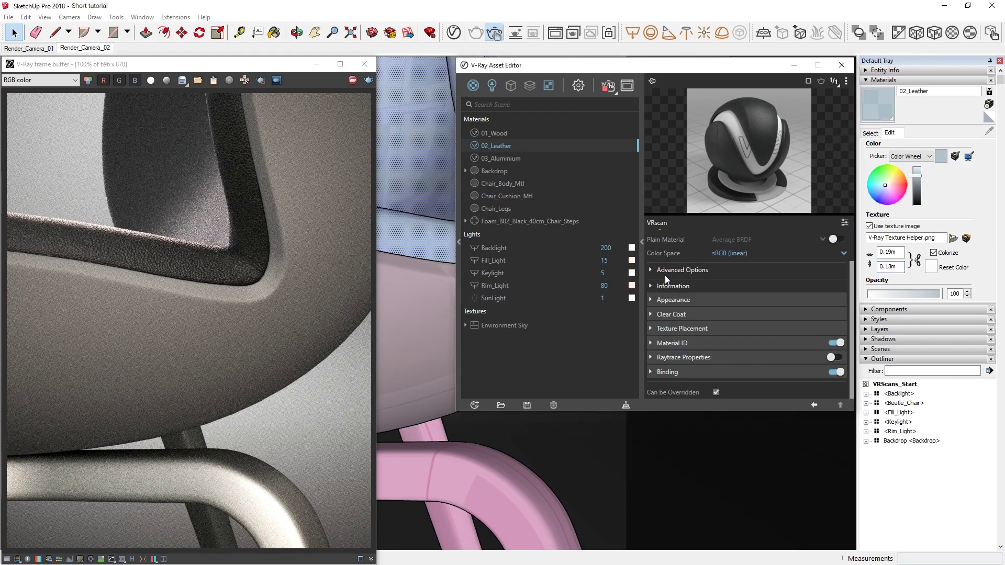
left_click(670, 299)
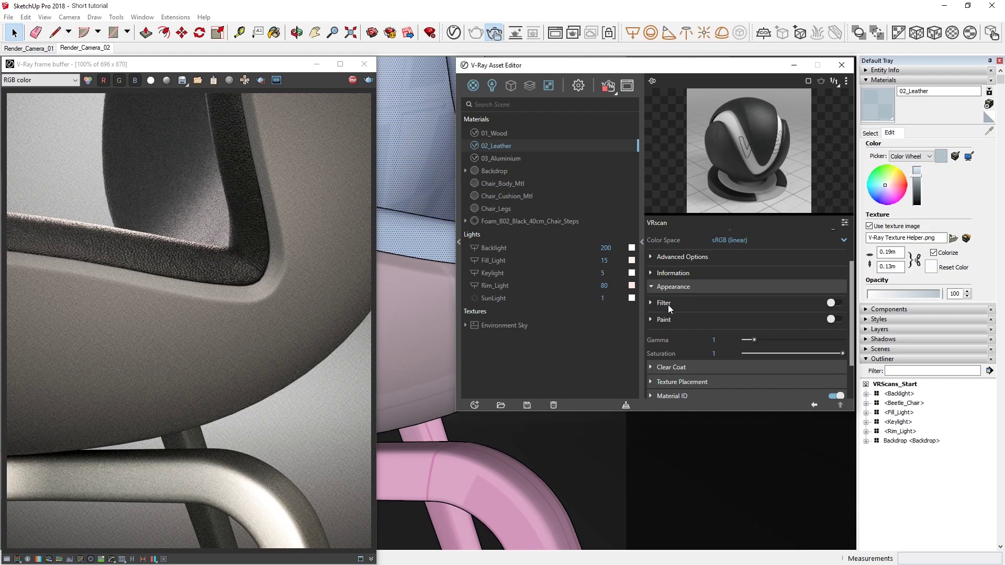
left_click(670, 319)
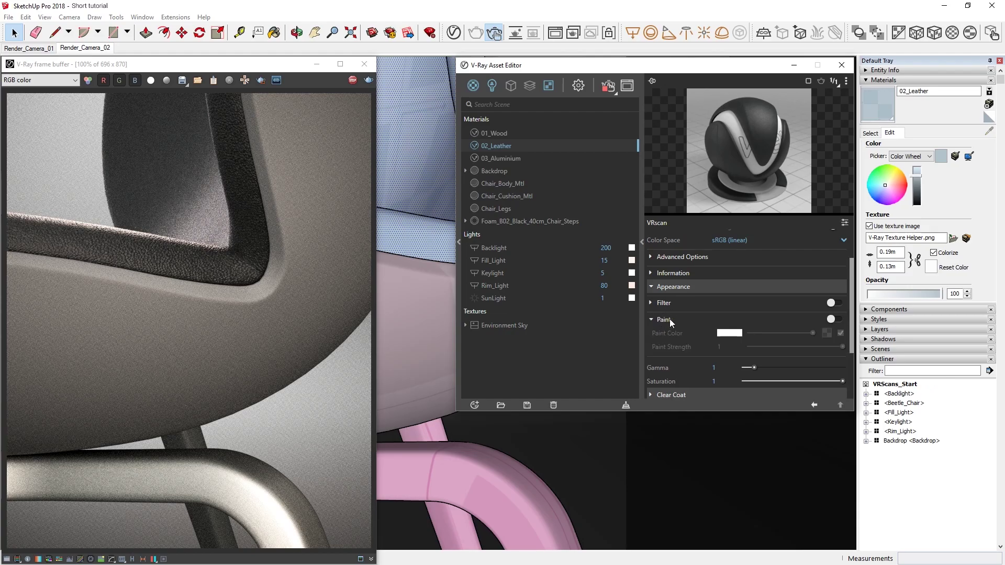
left_click(830, 319)
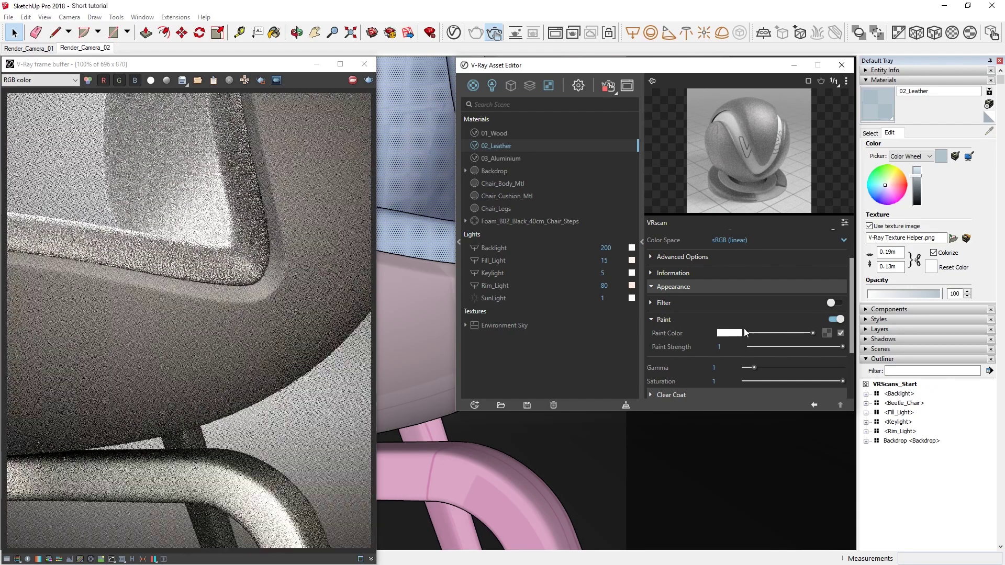
Step: Choose a lightened red paint colour, then switch the paint tint back off
left_click(728, 333)
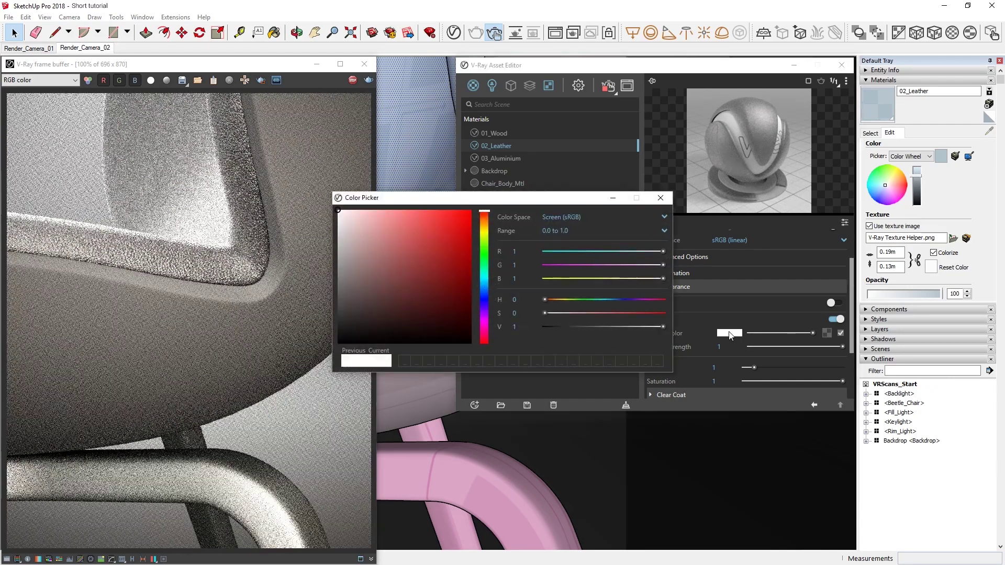
left_click(405, 296)
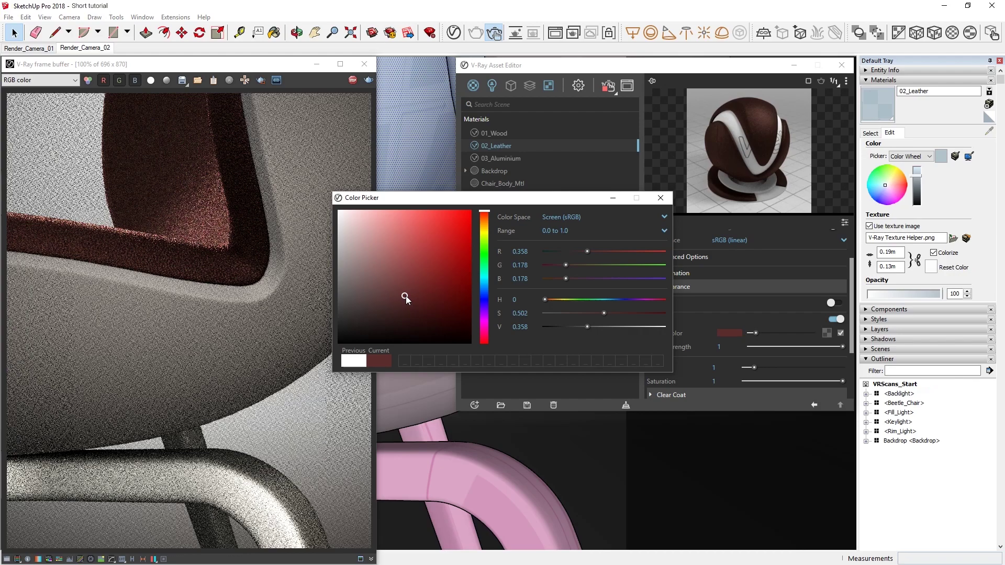
left_click_drag(406, 295, 401, 271)
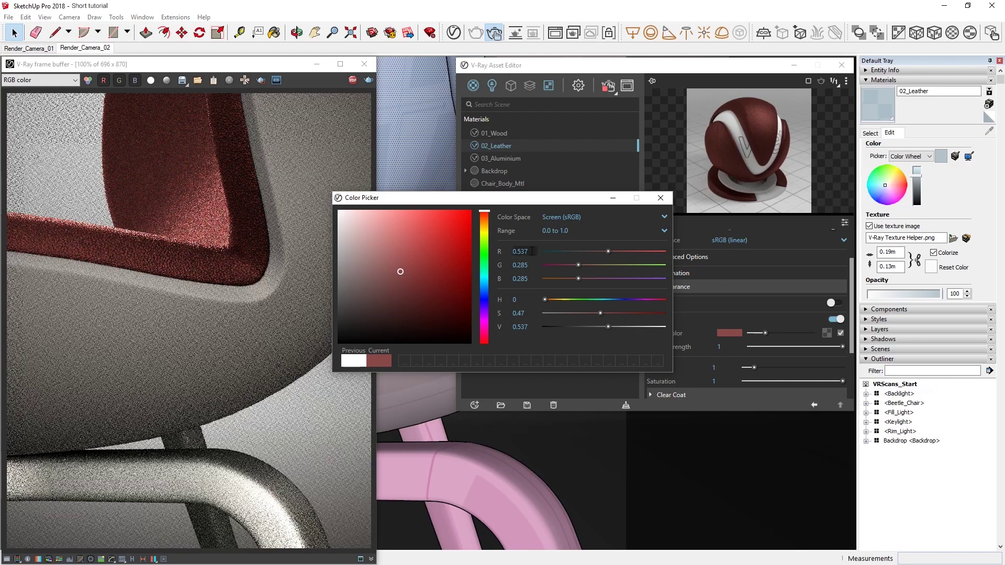
left_click(659, 199)
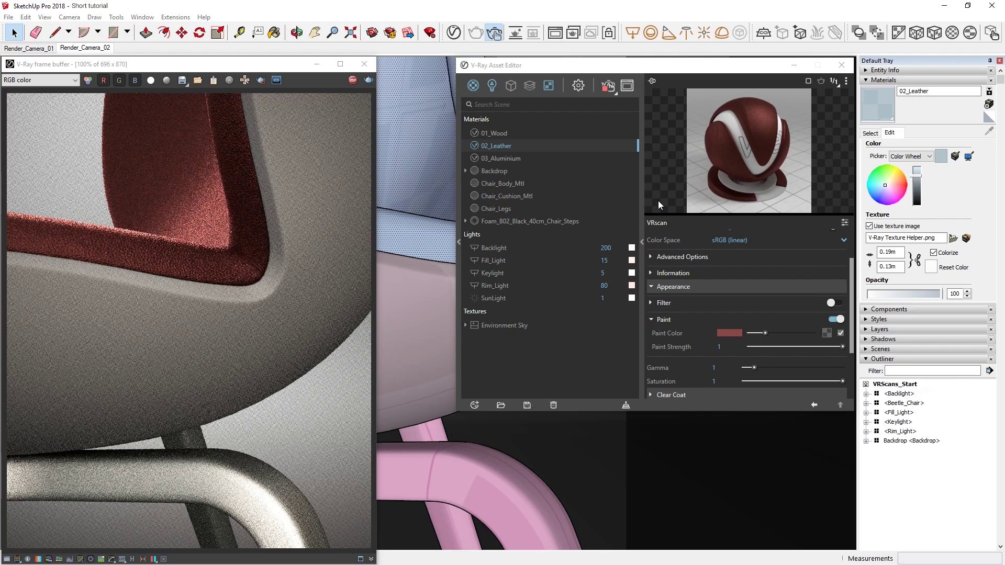
left_click(836, 319)
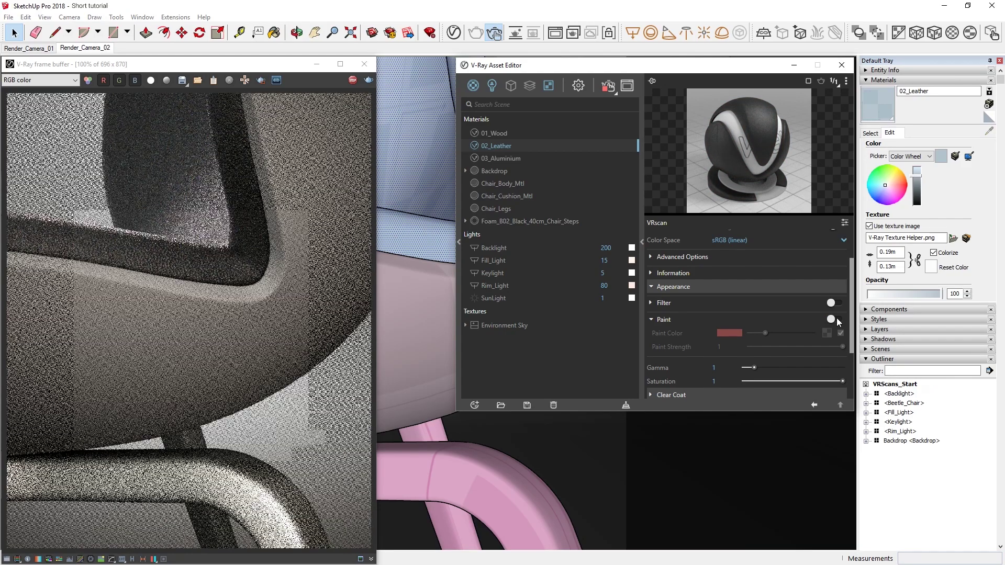
Step: Select the Chair_Body_Mtl objects in the scene and apply 01_Wood to them
left_click(510, 183)
right_click(512, 186)
left_click(530, 192)
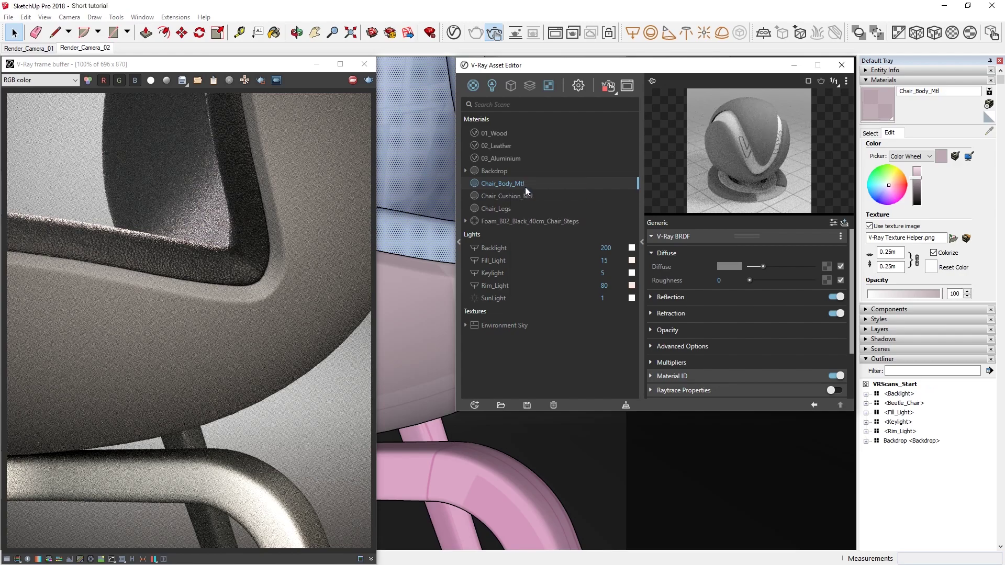
left_click(500, 133)
right_click(501, 133)
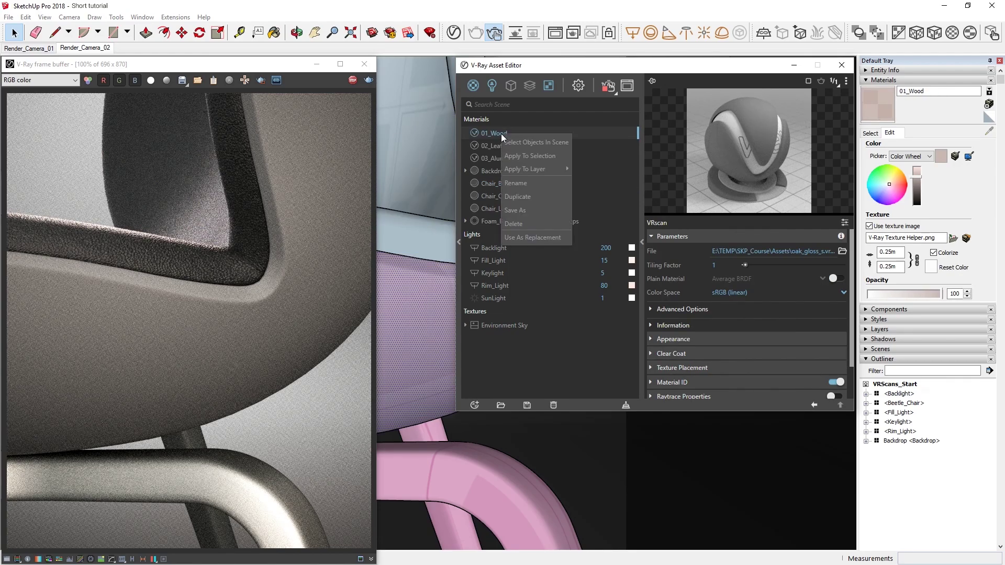
left_click(538, 154)
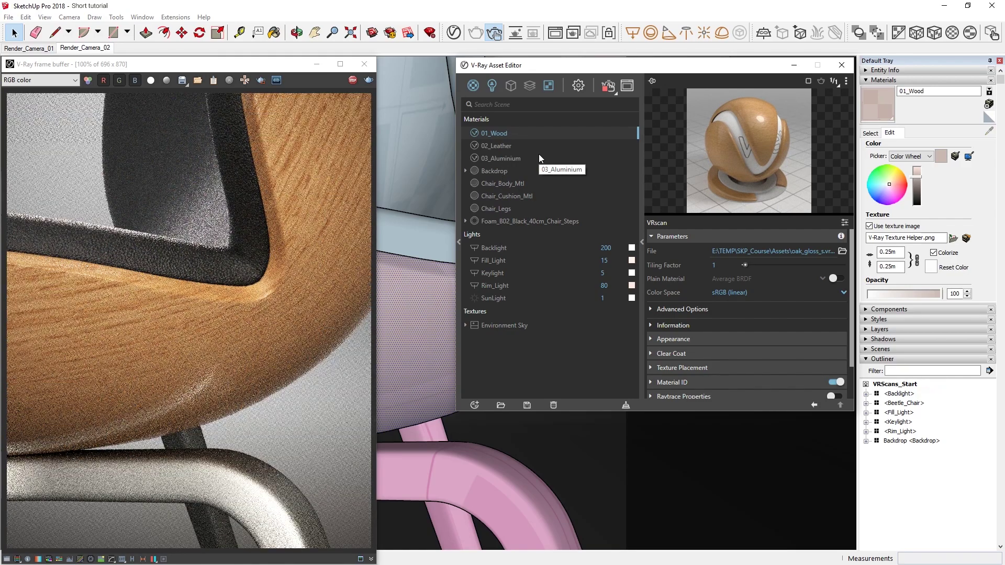
Step: Set 01_Wood's texture size to 0.16 m wide by 0.1 m high from the oak scan's physical size
left_click(668, 328)
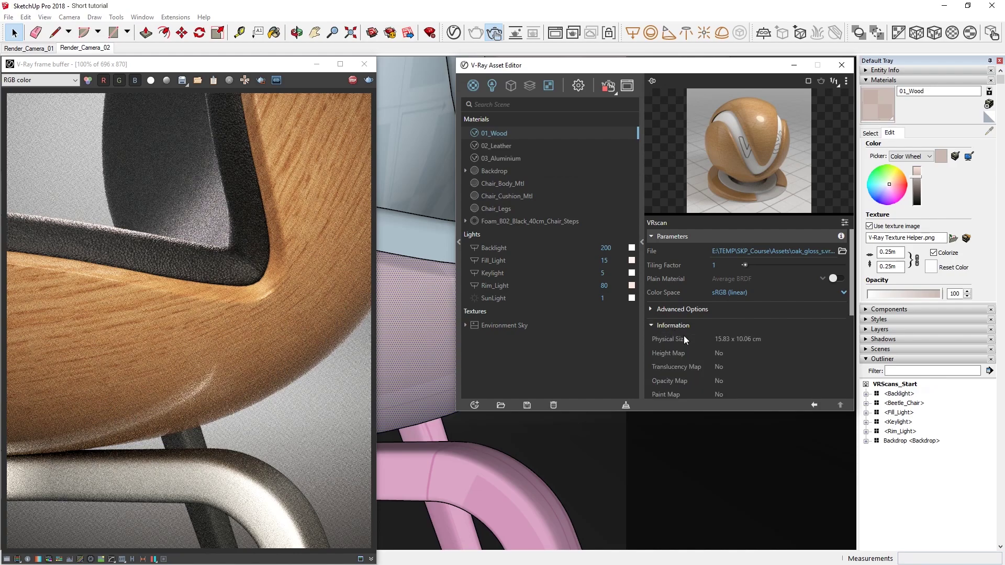
left_click(891, 253)
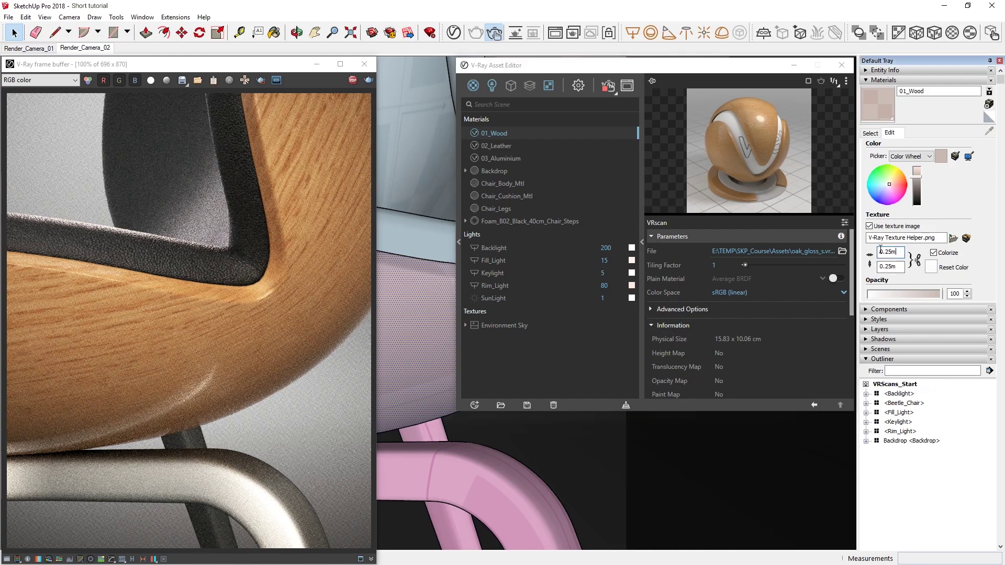
type("0.16")
key("Return")
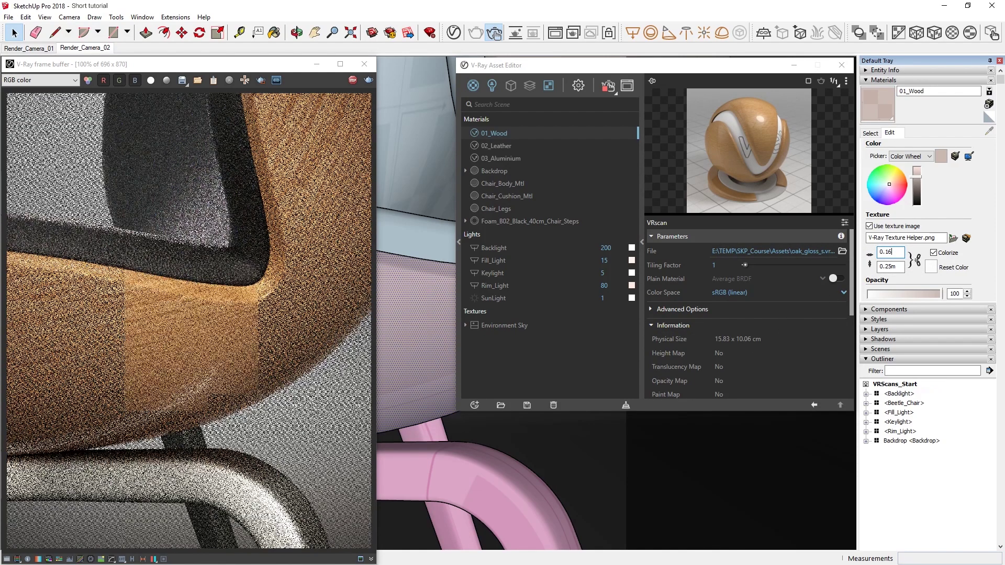
key("Tab")
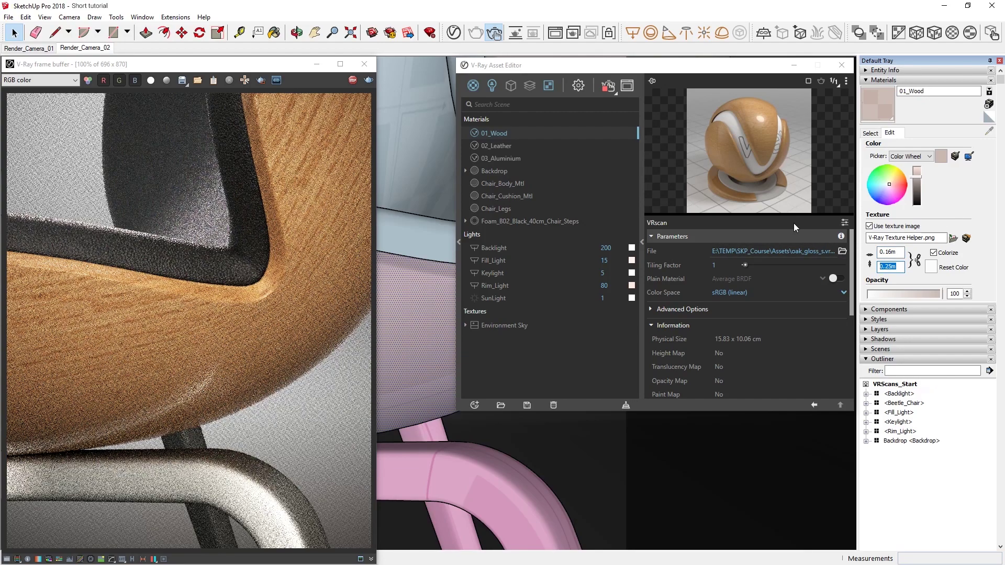
type("0.1")
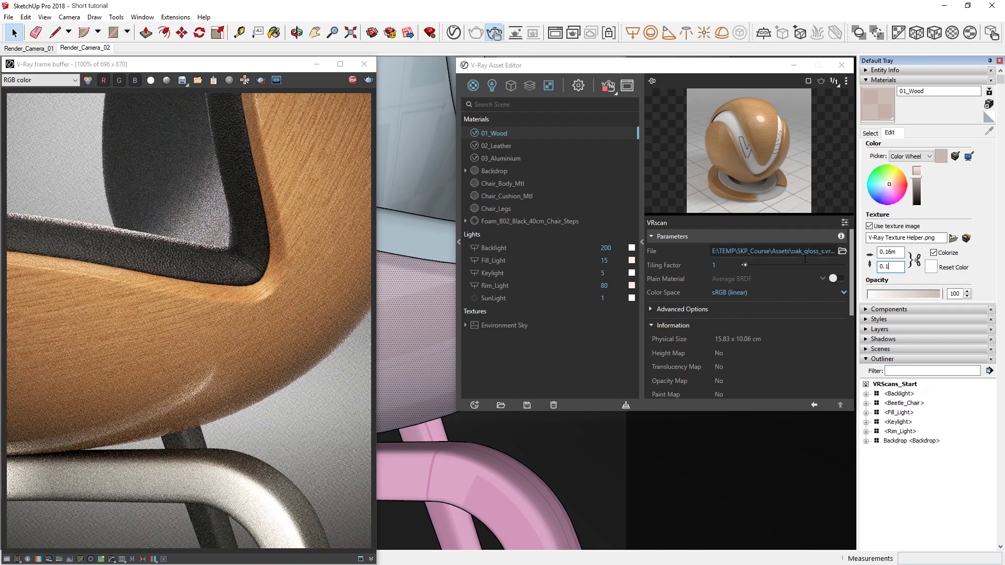
Step: Set 01_Wood's clear-coat IOR to 1.6 for a stronger varnish, up from 1.437
left_click(660, 324)
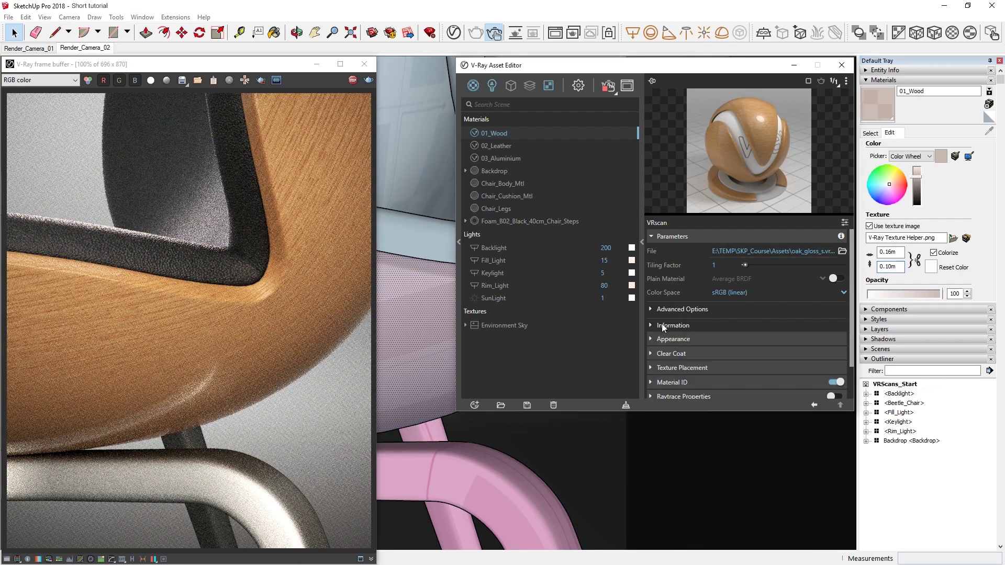
left_click(663, 353)
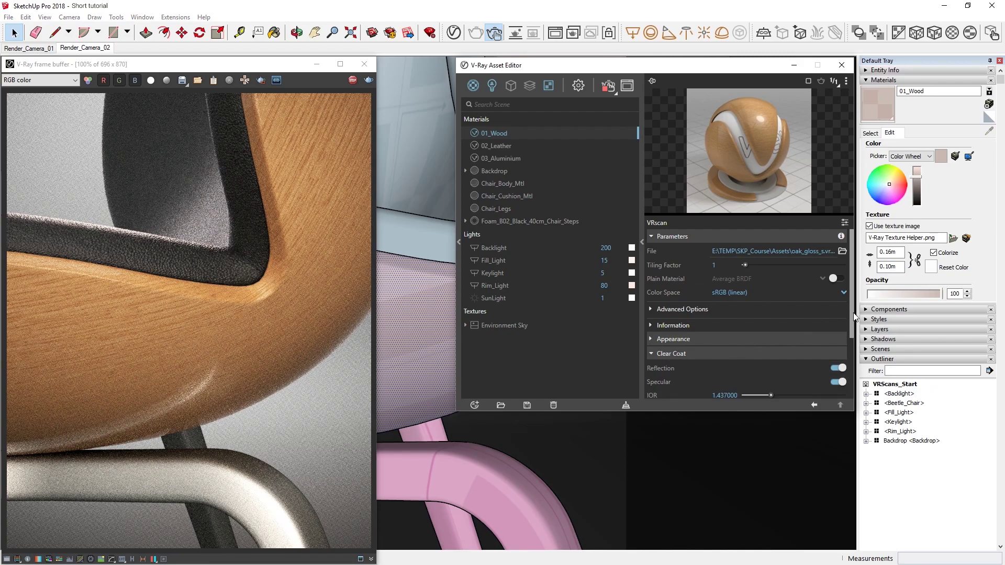
left_click_drag(854, 316, 851, 347)
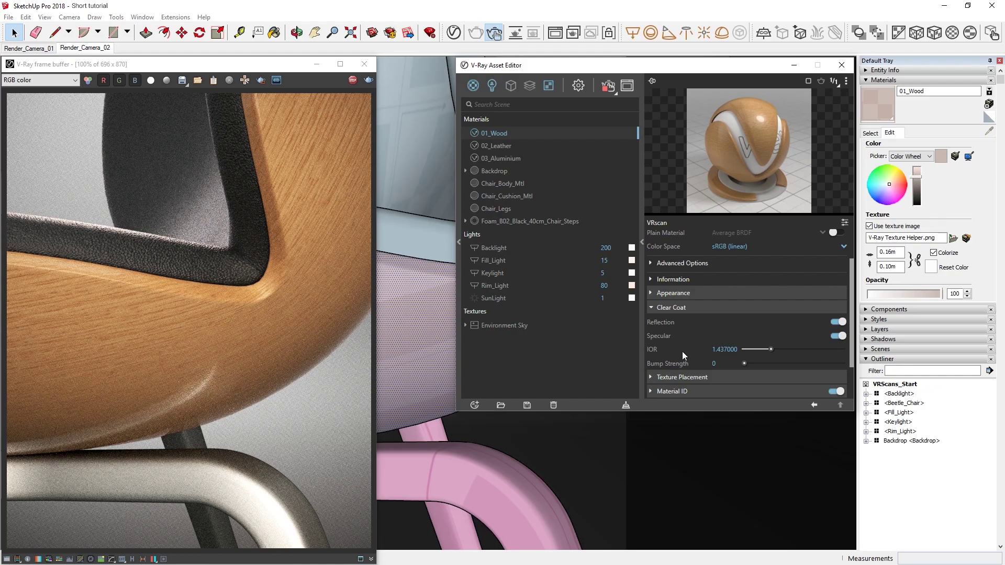
type("1")
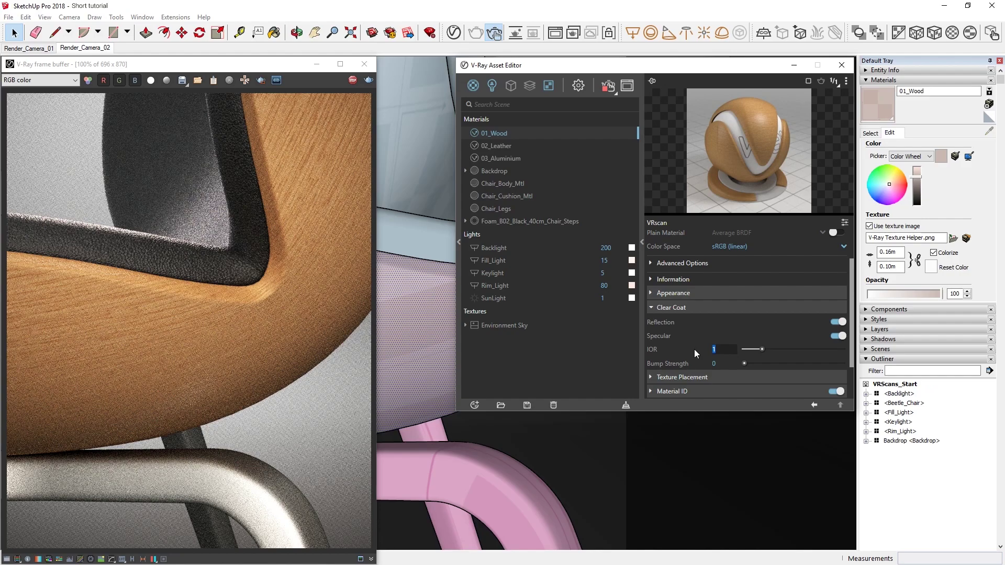
type("1.6")
key("Return")
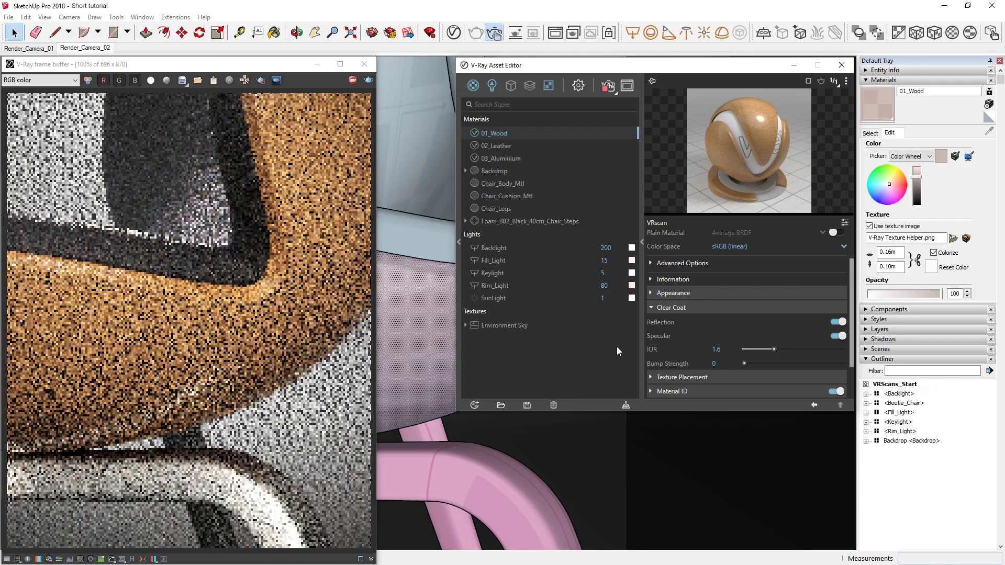